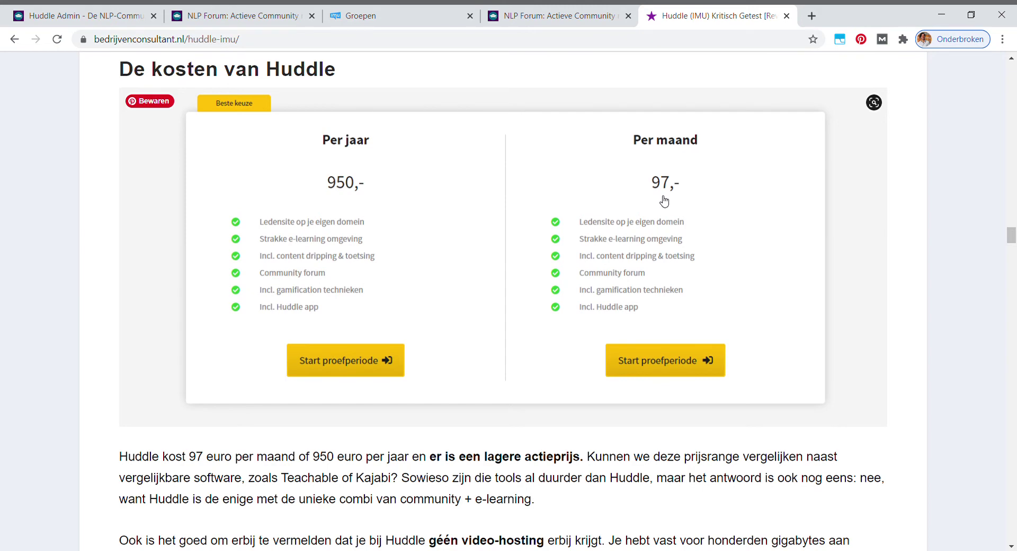
- Open the Tarieven page of the Huddle website and view the yearly and monthly plans
{"action": "left_click", "coordinate": [460, 173]}
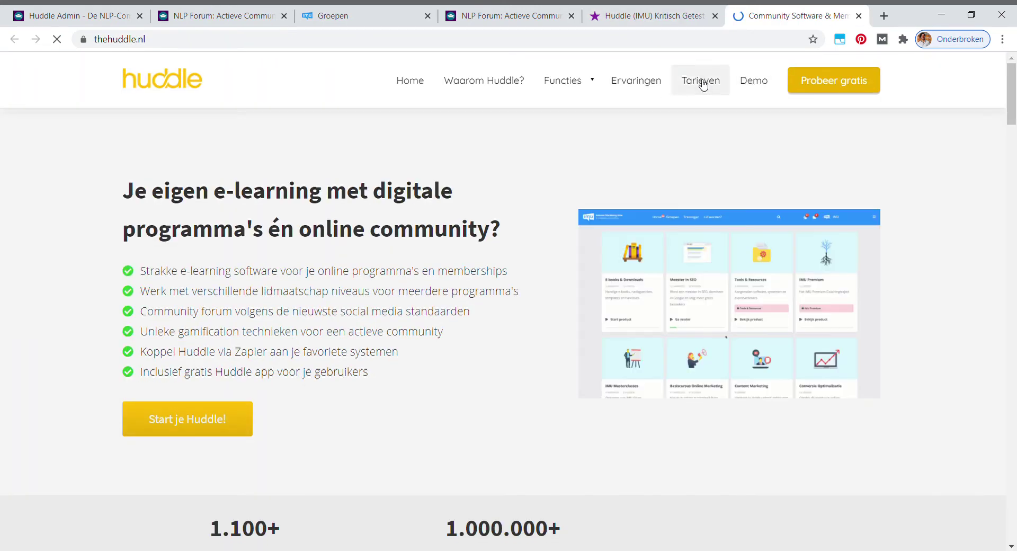
{"action": "left_click", "coordinate": [702, 83]}
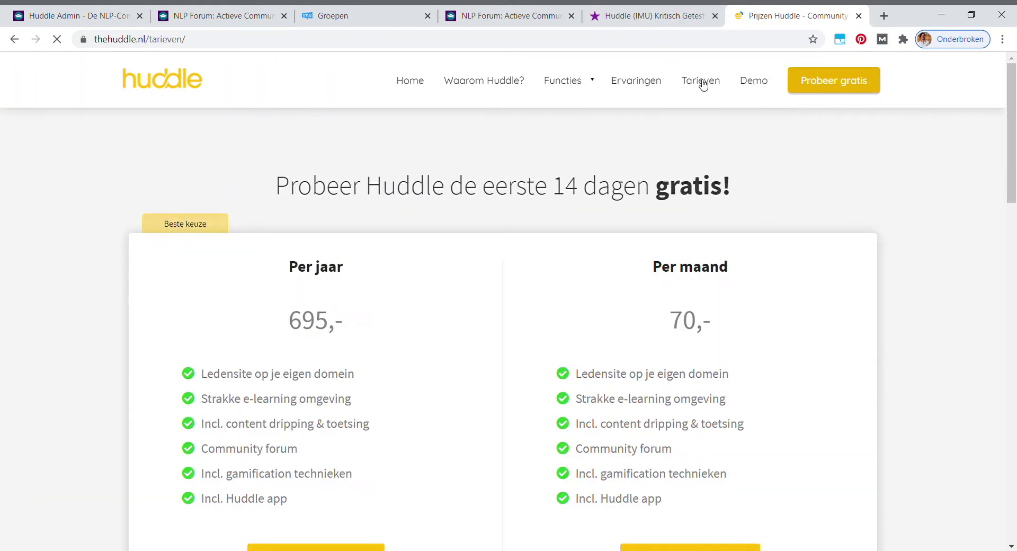
{"action": "scroll", "coordinate": [631, 219], "scroll_direction": "down", "scroll_amount": 2}
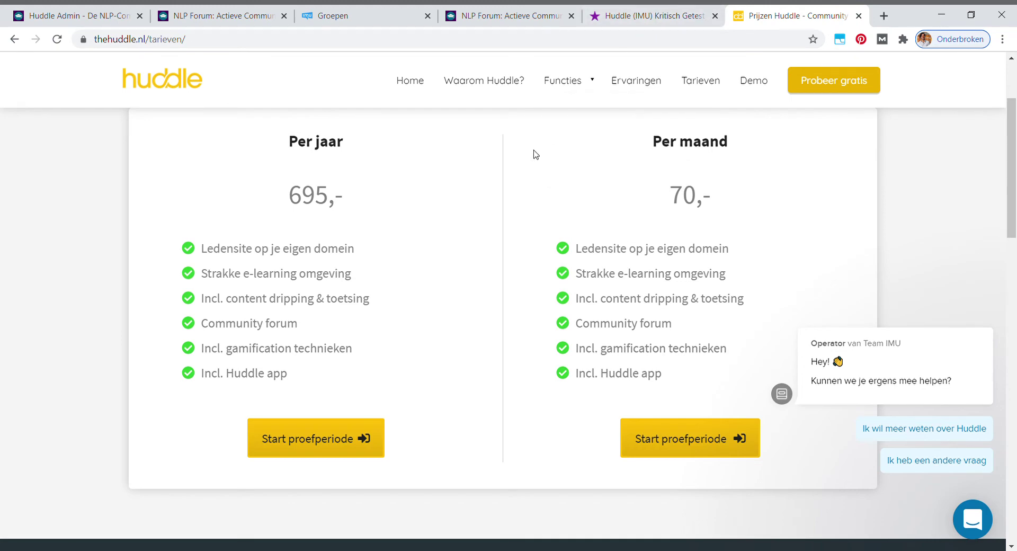
- Switch back to the NLP Community site and open its NLP-Materiaal page
{"action": "left_click", "coordinate": [665, 11]}
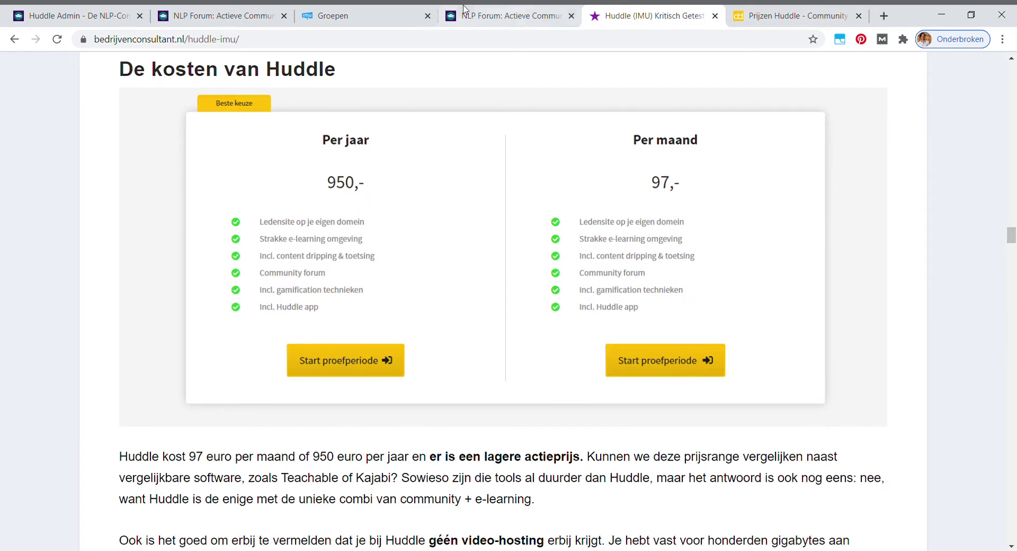
{"action": "left_click", "coordinate": [222, 16]}
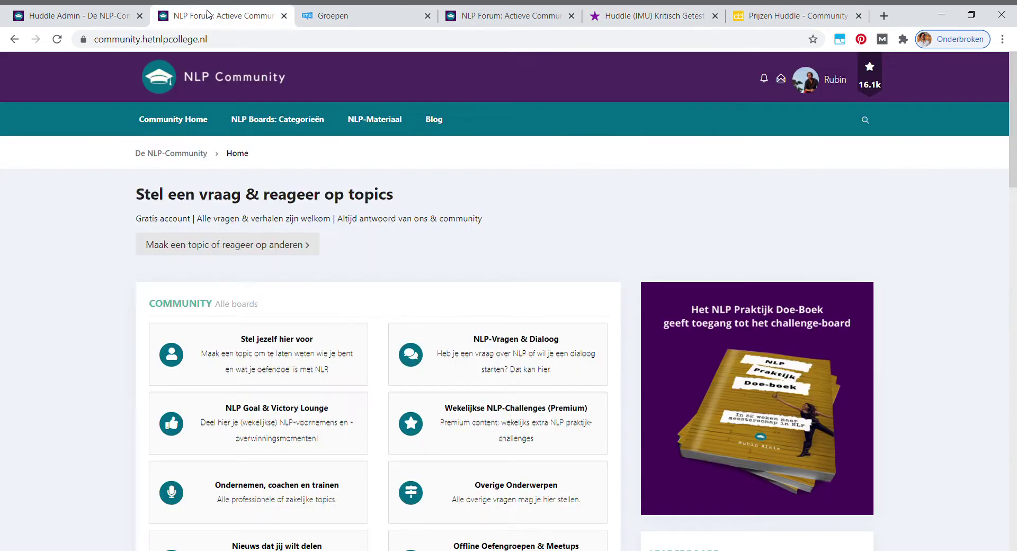
{"action": "left_click", "coordinate": [384, 125]}
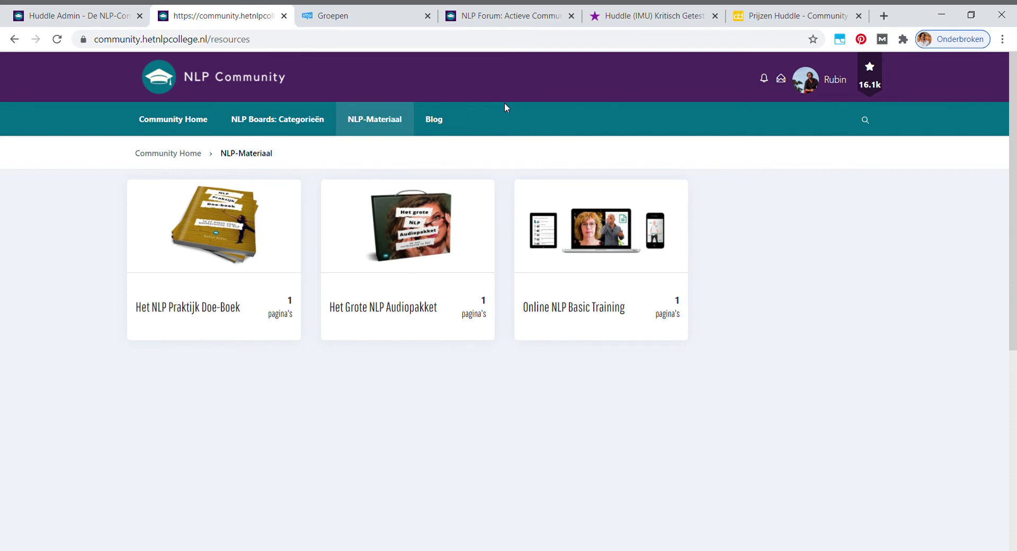
- Compare the Huddle pricing plans with the NLP Community homepage, ending on the pricing plans
{"action": "left_click", "coordinate": [787, 12]}
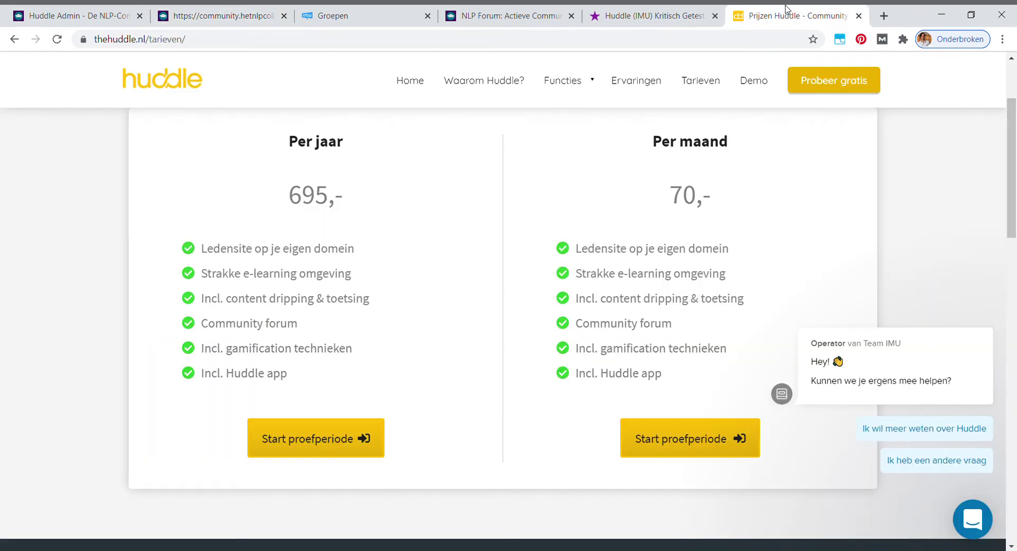
{"action": "left_click", "coordinate": [497, 9]}
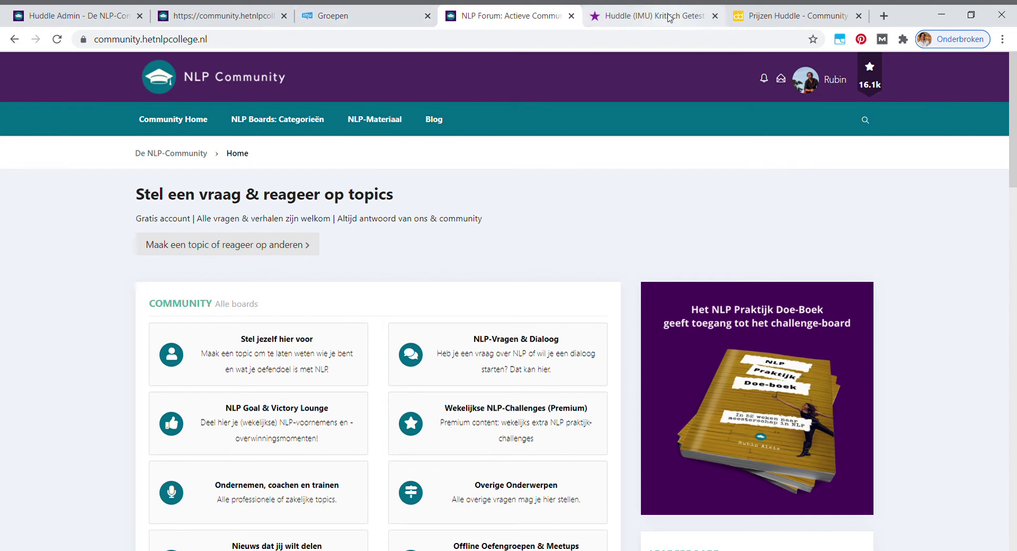
{"action": "left_click", "coordinate": [789, 16]}
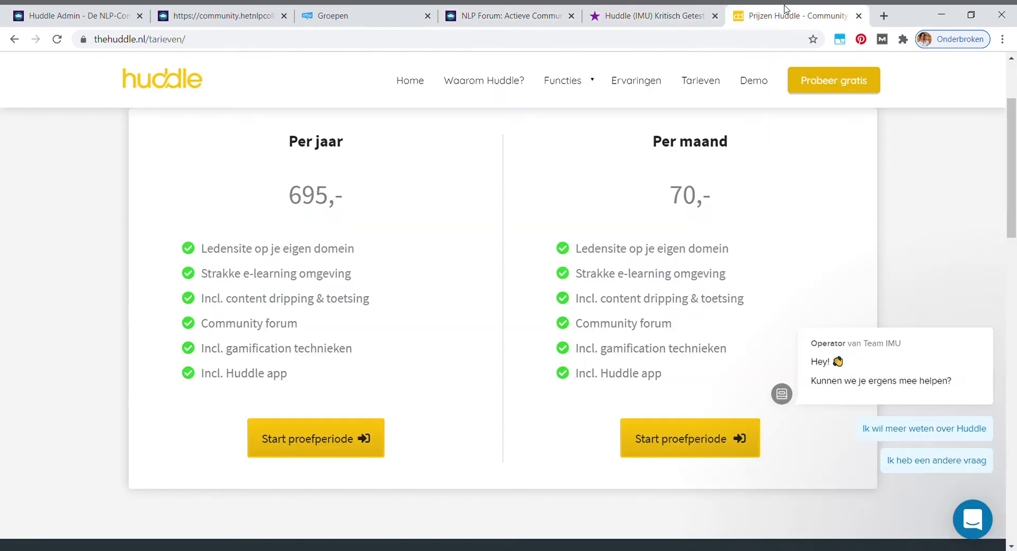
- Look over the boards, feeds and leaderboard on the NLP Community homepage
{"action": "left_click", "coordinate": [492, 9]}
{"action": "scroll", "coordinate": [357, 85], "scroll_direction": "down", "scroll_amount": 4}
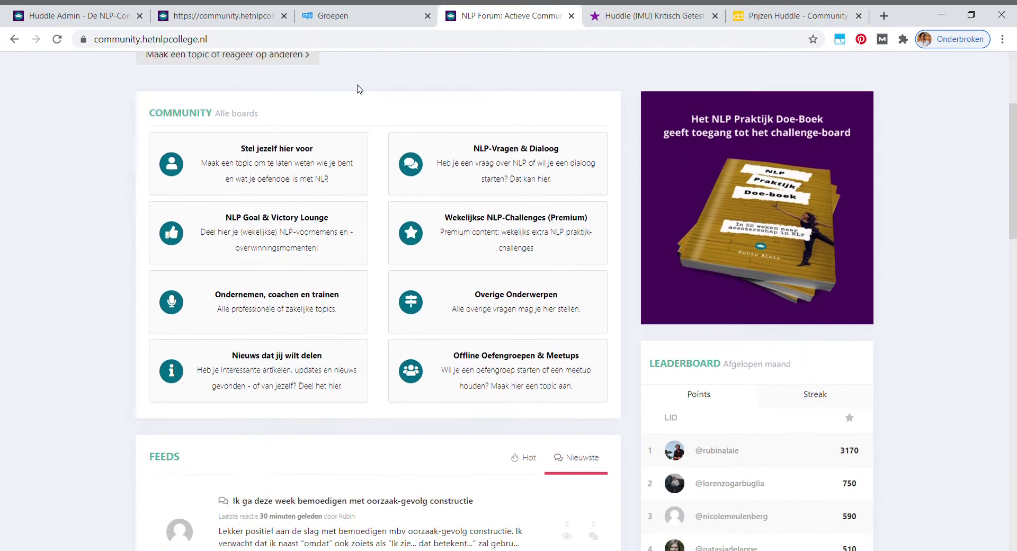
{"action": "mouse_move", "coordinate": [712, 198]}
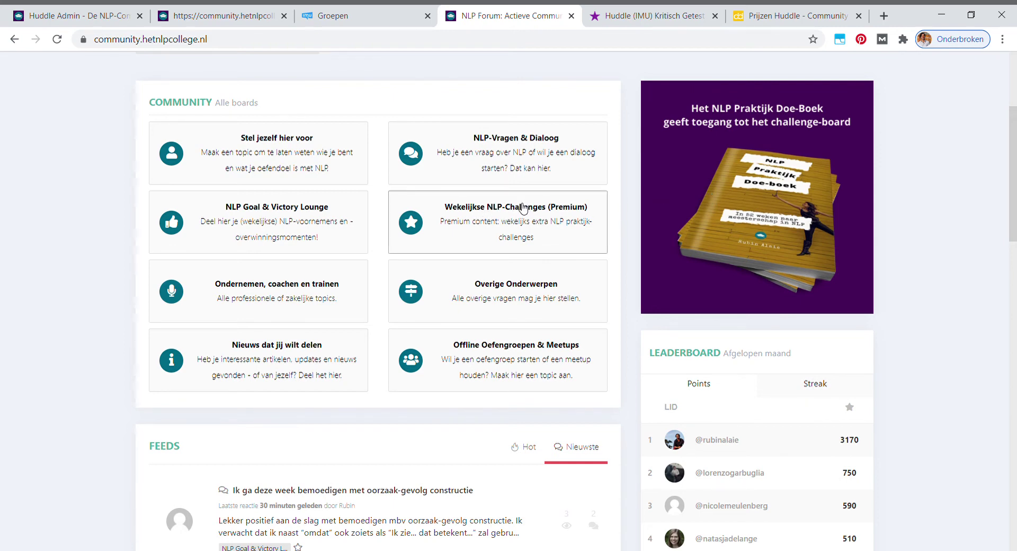
{"action": "scroll", "coordinate": [523, 207], "scroll_direction": "up", "scroll_amount": 4}
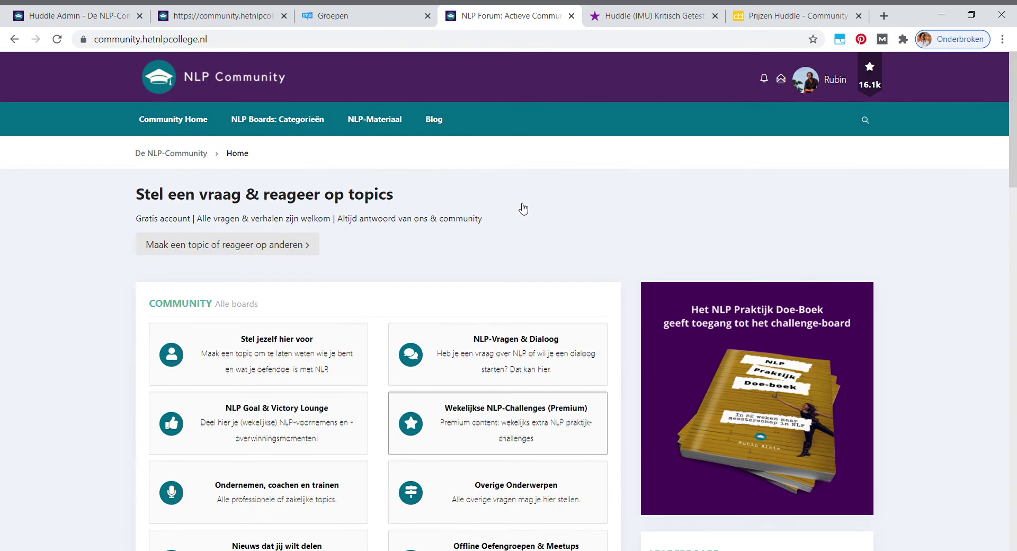
- View the NLP-Materiaal page and open the community's Beheer environment
{"action": "left_click", "coordinate": [378, 119]}
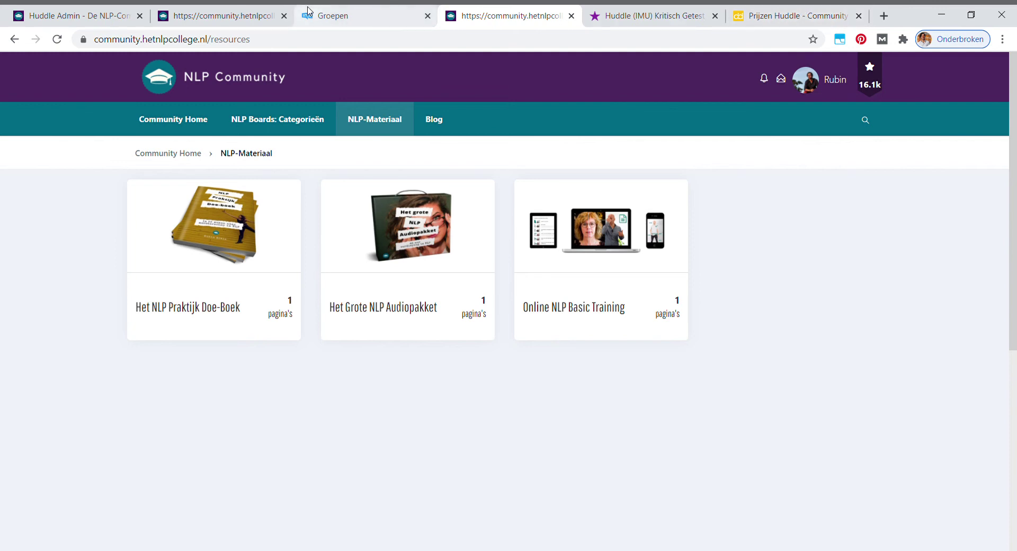
{"action": "mouse_move", "coordinate": [782, 84]}
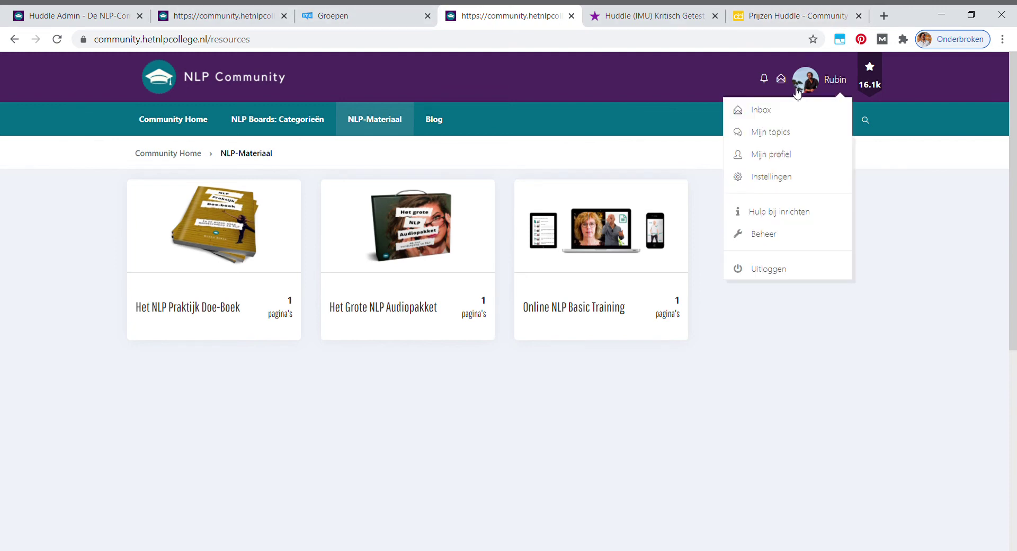
{"action": "left_click", "coordinate": [775, 236]}
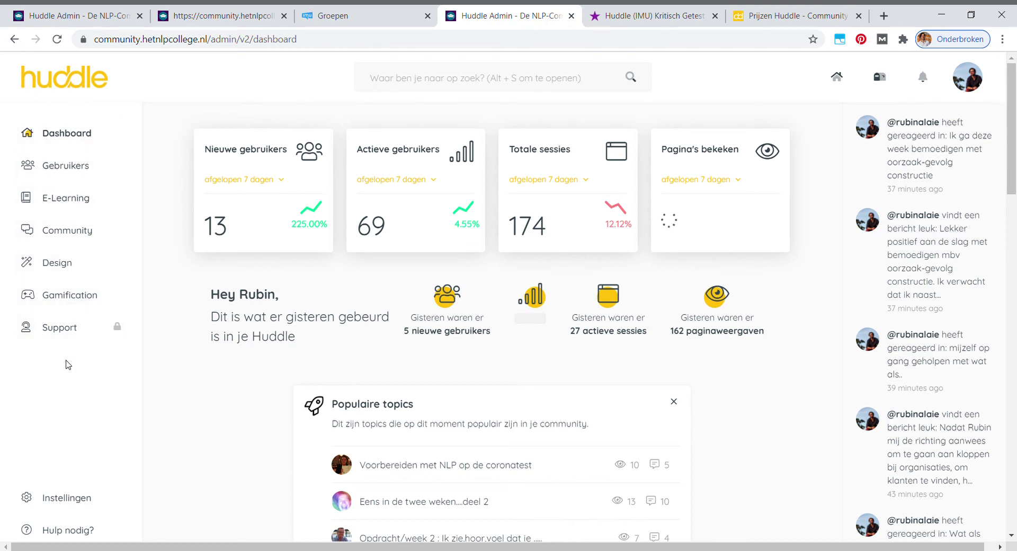
- Review the E-Learning course list and the Community boards list in the Huddle admin
{"action": "left_click", "coordinate": [68, 196]}
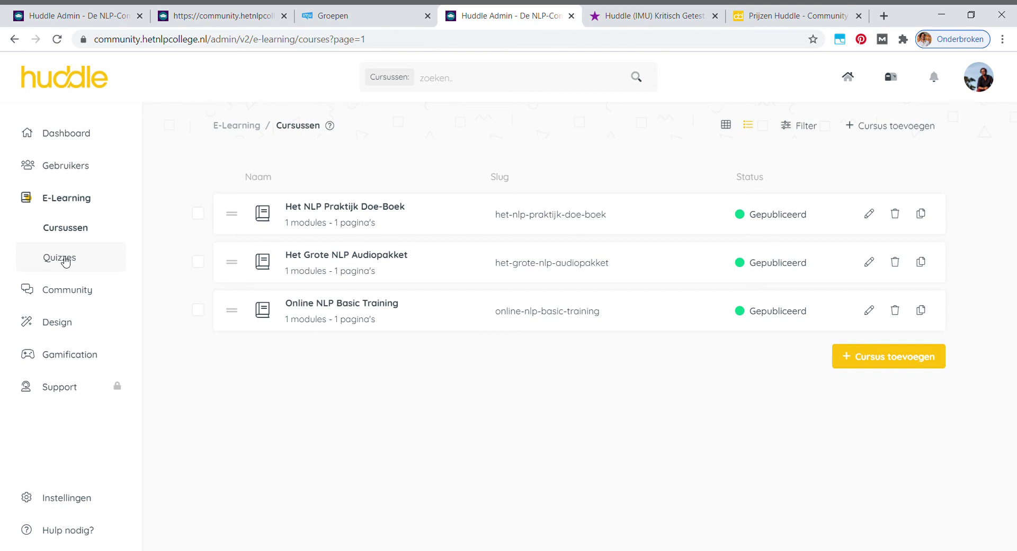
{"action": "left_click", "coordinate": [66, 294]}
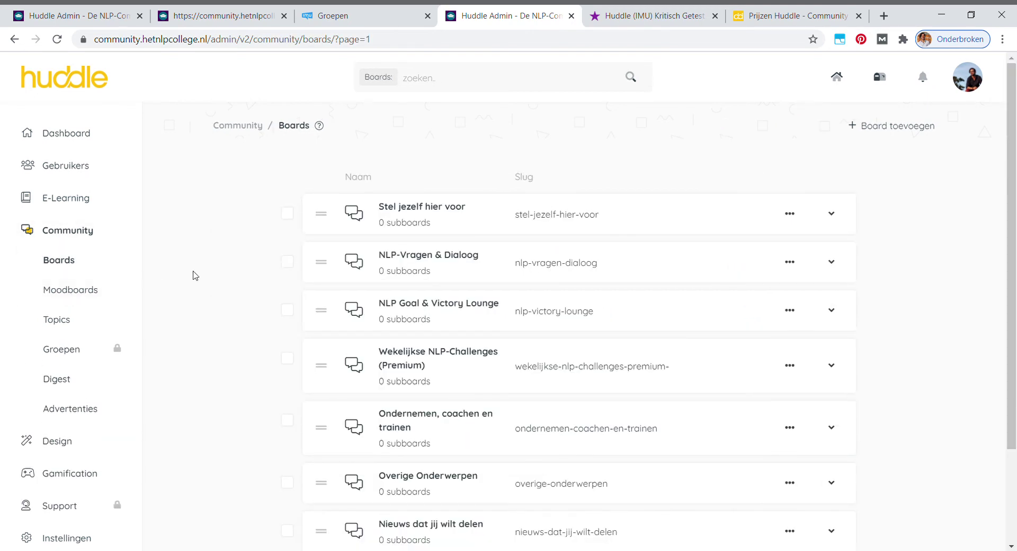
{"action": "left_click", "coordinate": [64, 261]}
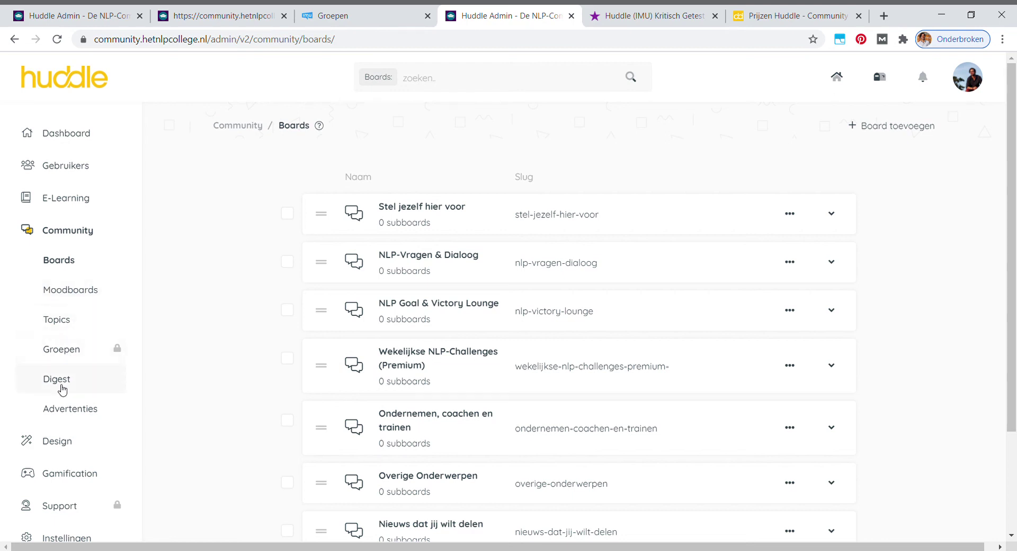
{"action": "scroll", "coordinate": [164, 303], "scroll_direction": "down", "scroll_amount": 1}
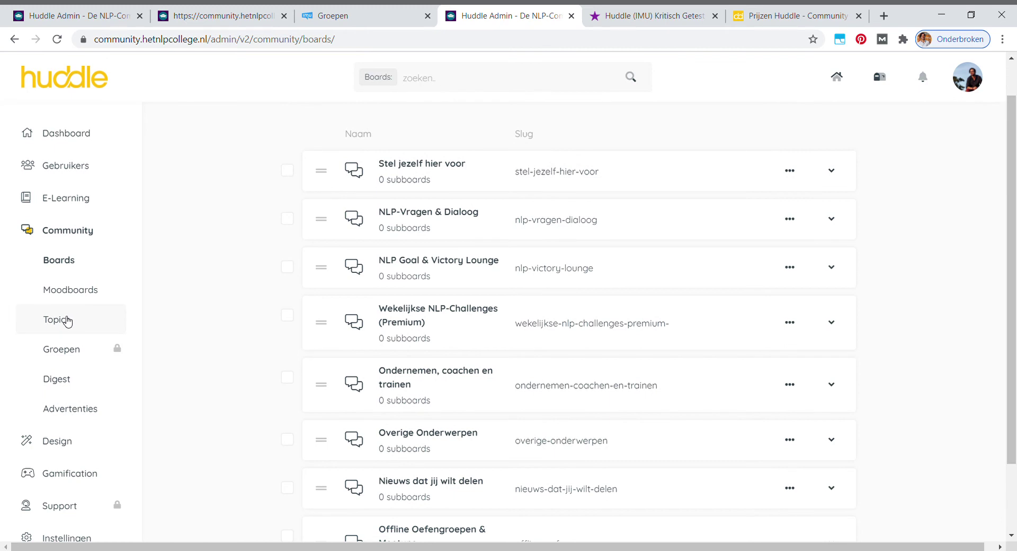
{"action": "scroll", "coordinate": [66, 321], "scroll_direction": "down", "scroll_amount": 1}
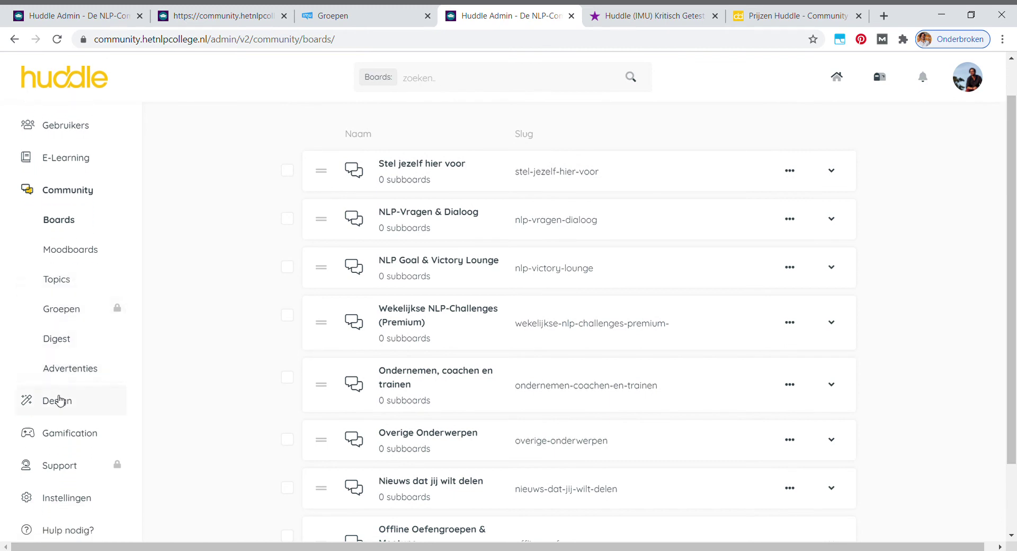
- Open the site design settings and compare the Thema options with the live NLP Community homepage
{"action": "left_click", "coordinate": [59, 401]}
{"action": "scroll", "coordinate": [175, 340], "scroll_direction": "down", "scroll_amount": 2}
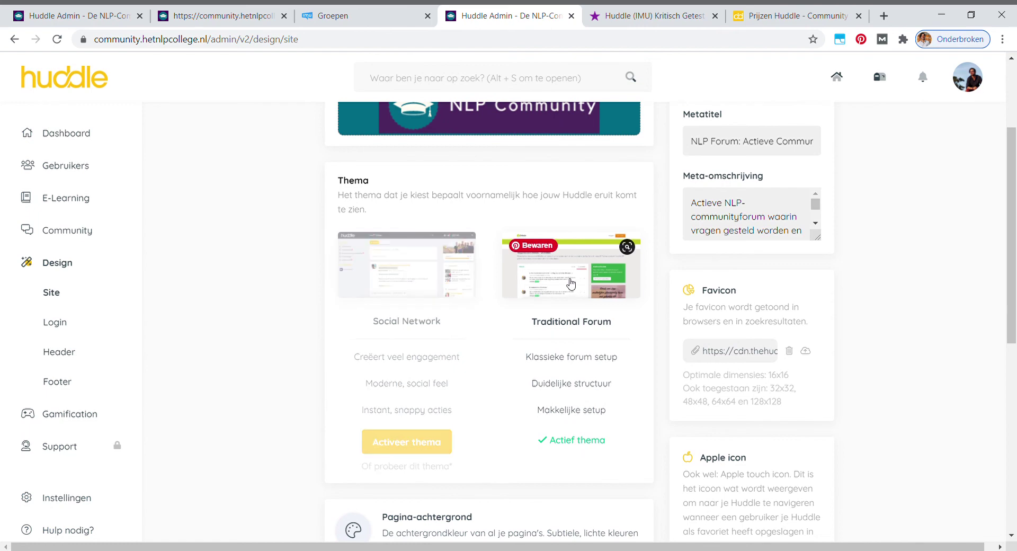
{"action": "left_click", "coordinate": [227, 15]}
{"action": "left_click", "coordinate": [206, 108]}
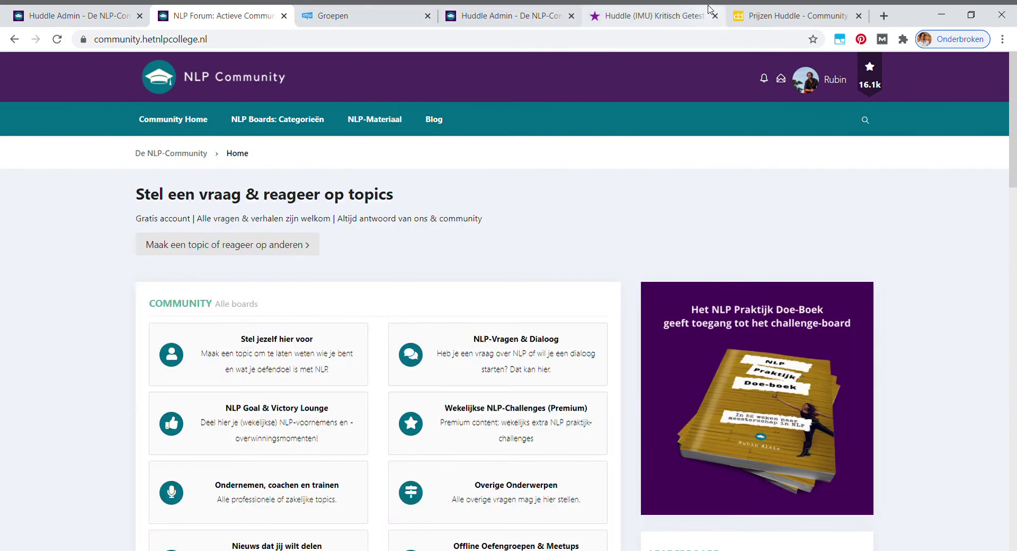
{"action": "scroll", "coordinate": [489, 196], "scroll_direction": "down", "scroll_amount": 5}
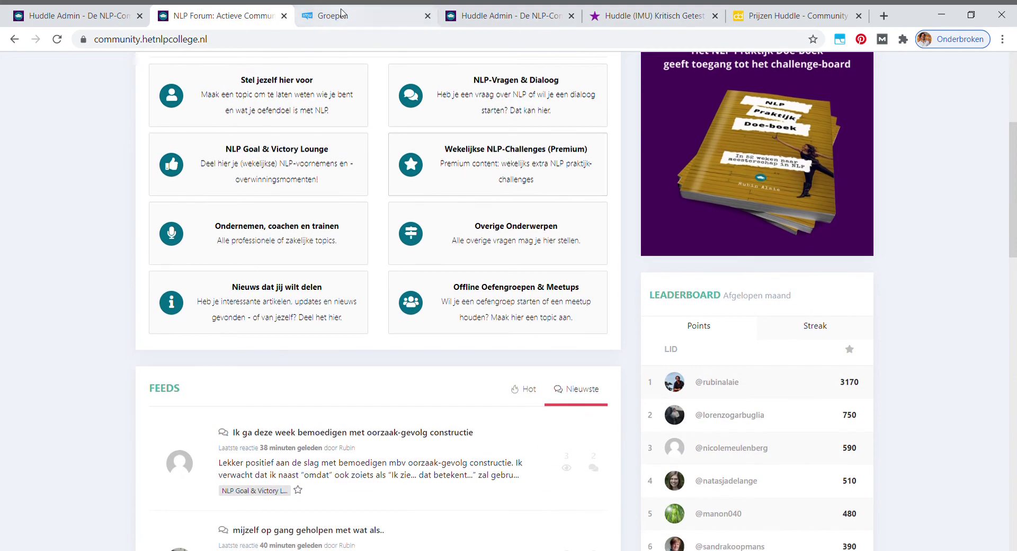
{"action": "left_click", "coordinate": [487, 13]}
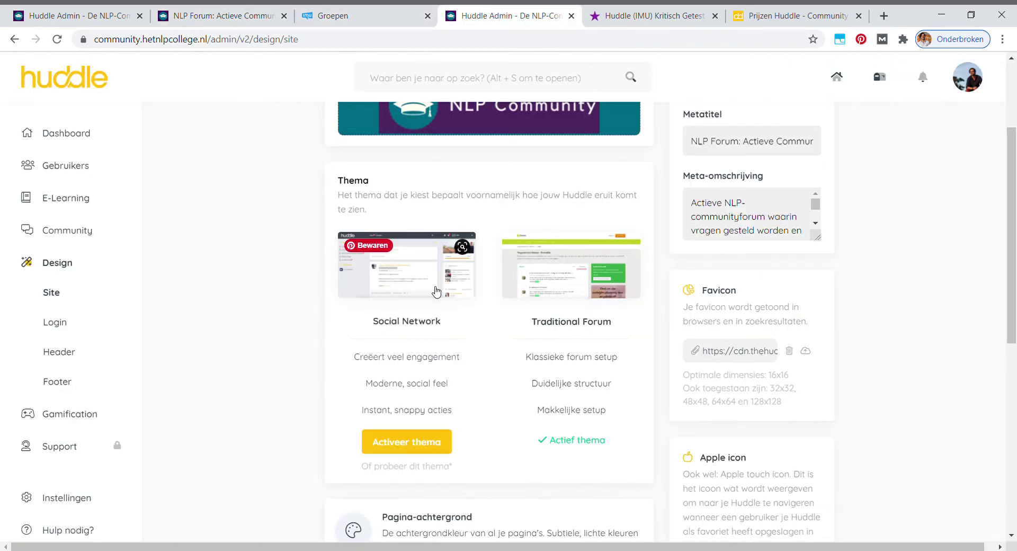
- Examine the boards and group cards on the IMU community's Groepen page as an example of another layout
{"action": "left_click", "coordinate": [366, 15]}
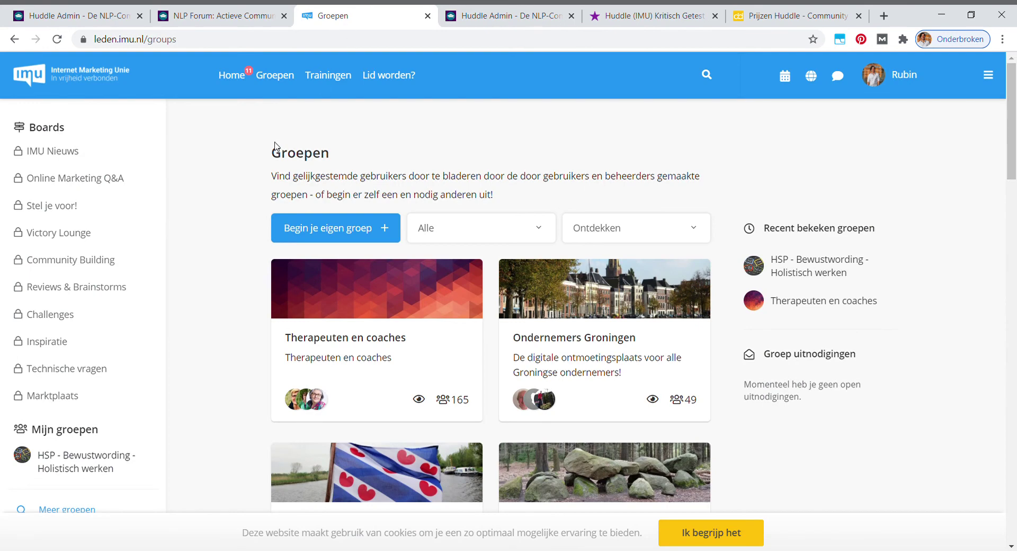
{"action": "scroll", "coordinate": [236, 197], "scroll_direction": "down", "scroll_amount": 2}
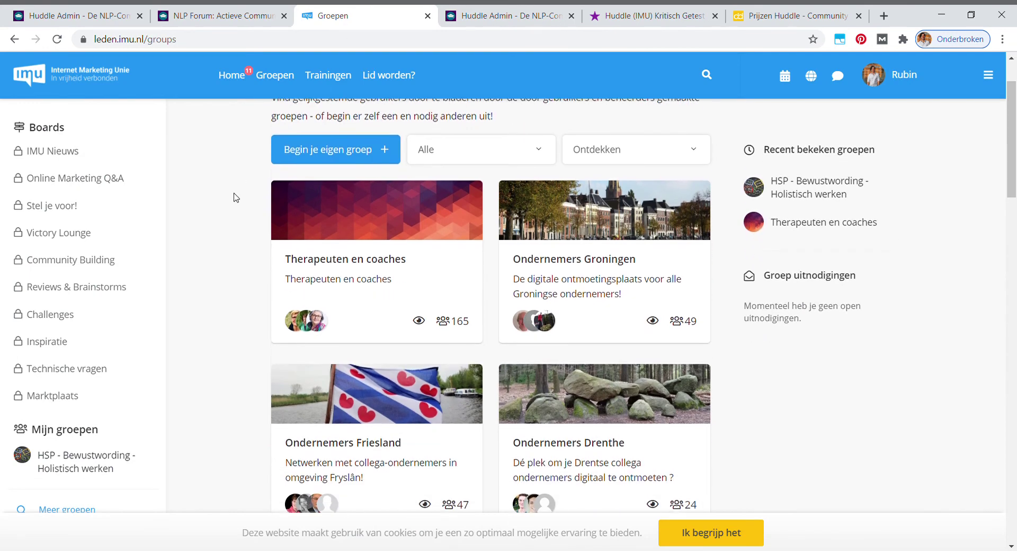
{"action": "scroll", "coordinate": [236, 197], "scroll_direction": "up", "scroll_amount": 2}
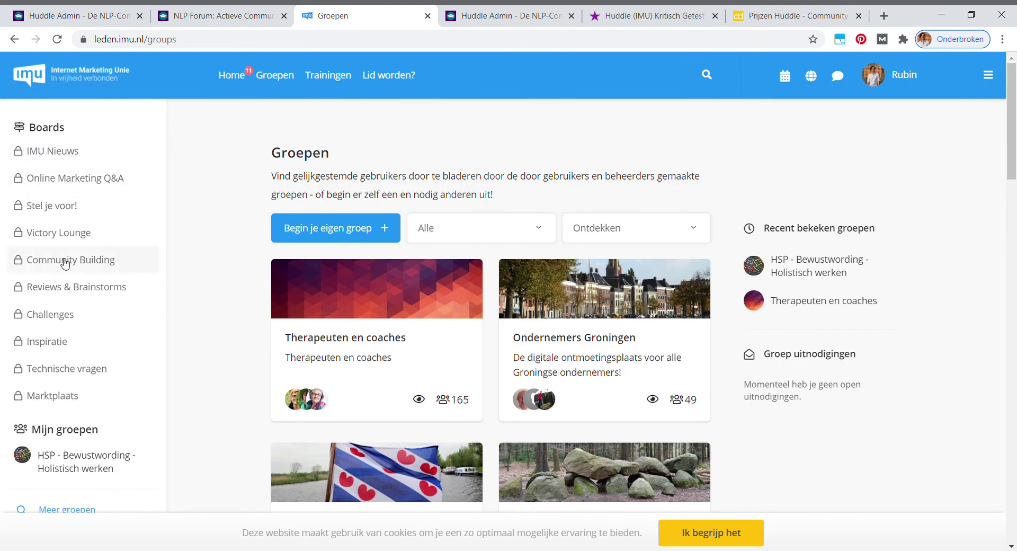
{"action": "scroll", "coordinate": [299, 224], "scroll_direction": "down", "scroll_amount": 5}
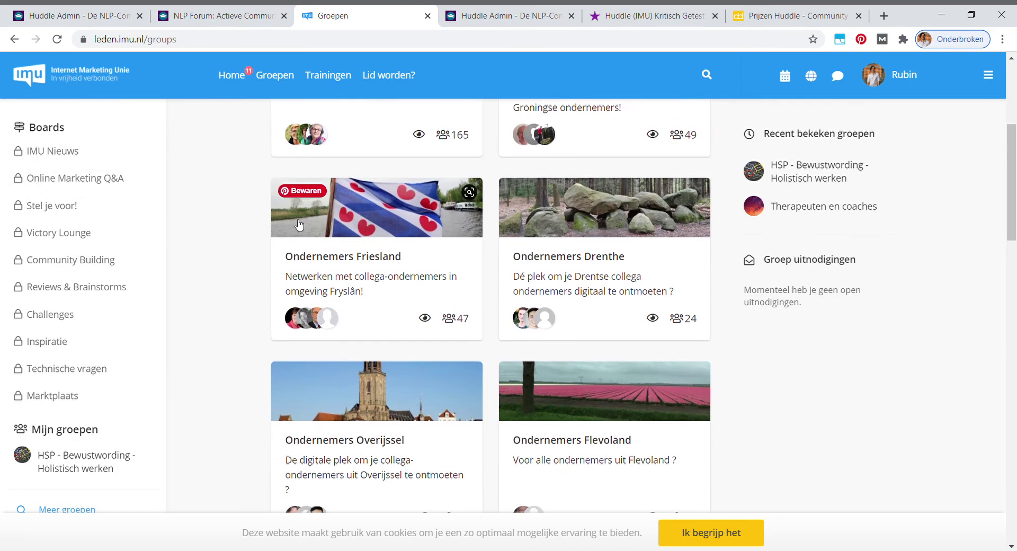
{"action": "scroll", "coordinate": [300, 225], "scroll_direction": "up", "scroll_amount": 5}
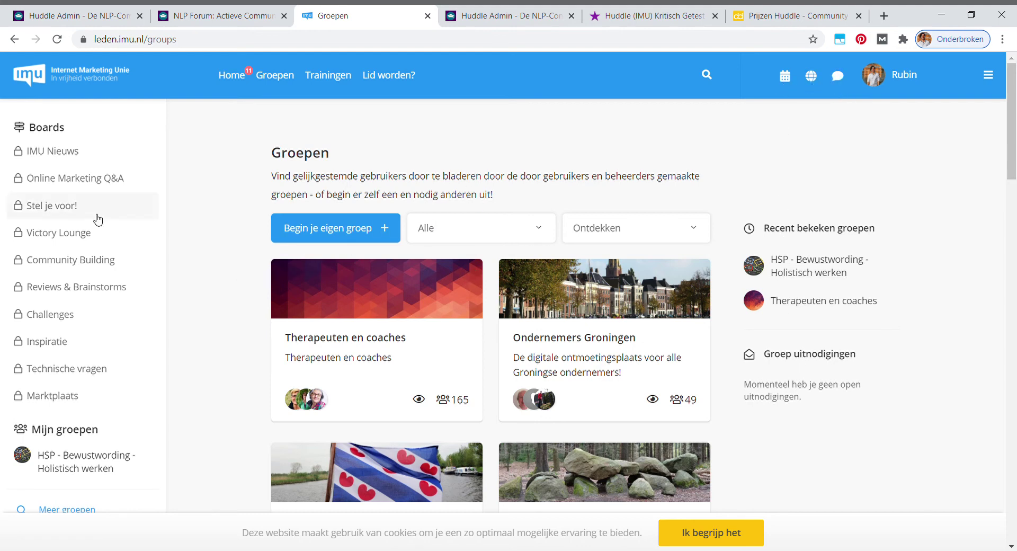
{"action": "scroll", "coordinate": [87, 365], "scroll_direction": "down", "scroll_amount": 4}
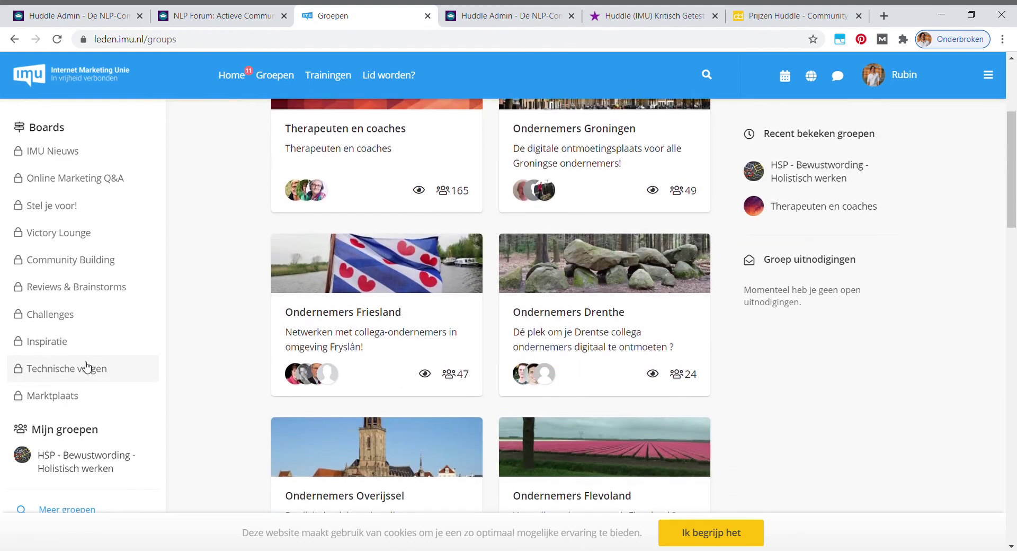
{"action": "scroll", "coordinate": [86, 366], "scroll_direction": "up", "scroll_amount": 4}
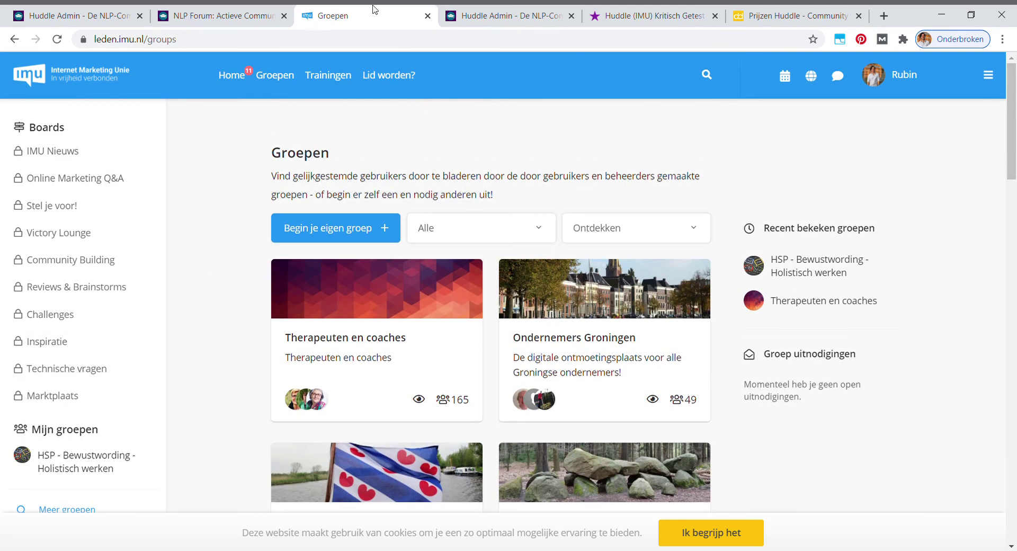
- Return to the NLP Community homepage and examine its board tiles, topic feed and leaderboard
{"action": "left_click", "coordinate": [222, 11]}
{"action": "scroll", "coordinate": [72, 263], "scroll_direction": "up", "scroll_amount": 5}
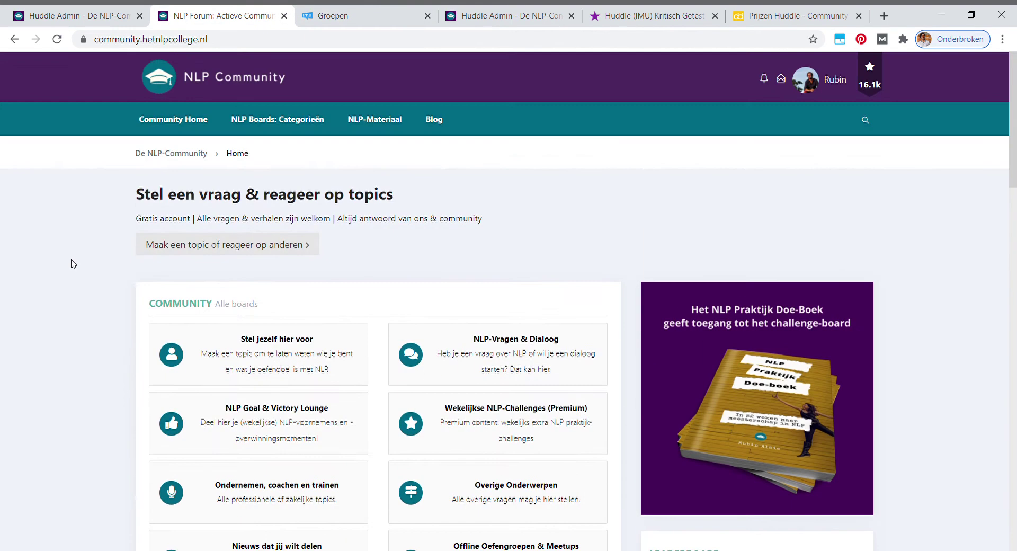
{"action": "scroll", "coordinate": [119, 259], "scroll_direction": "down", "scroll_amount": 3}
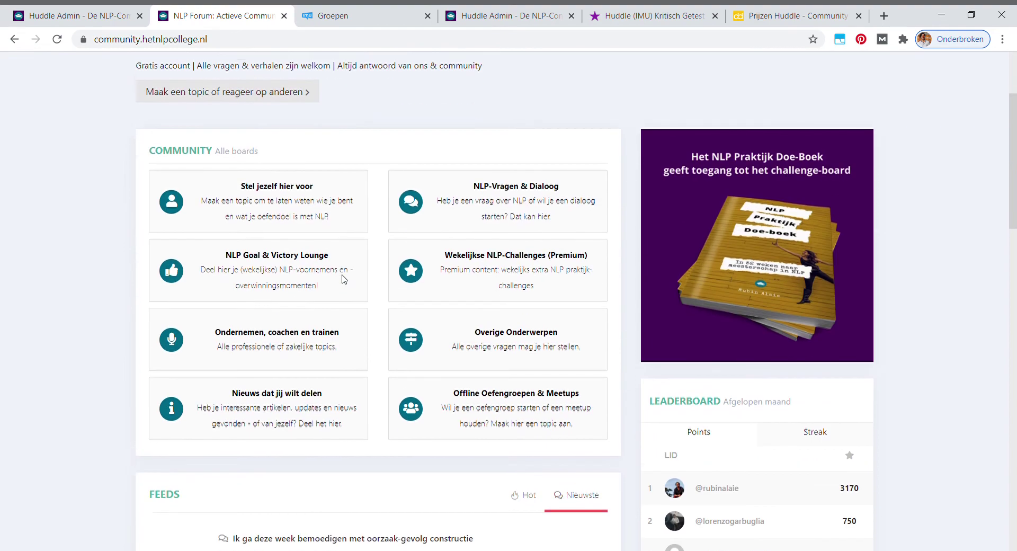
{"action": "scroll", "coordinate": [445, 270], "scroll_direction": "down", "scroll_amount": 4}
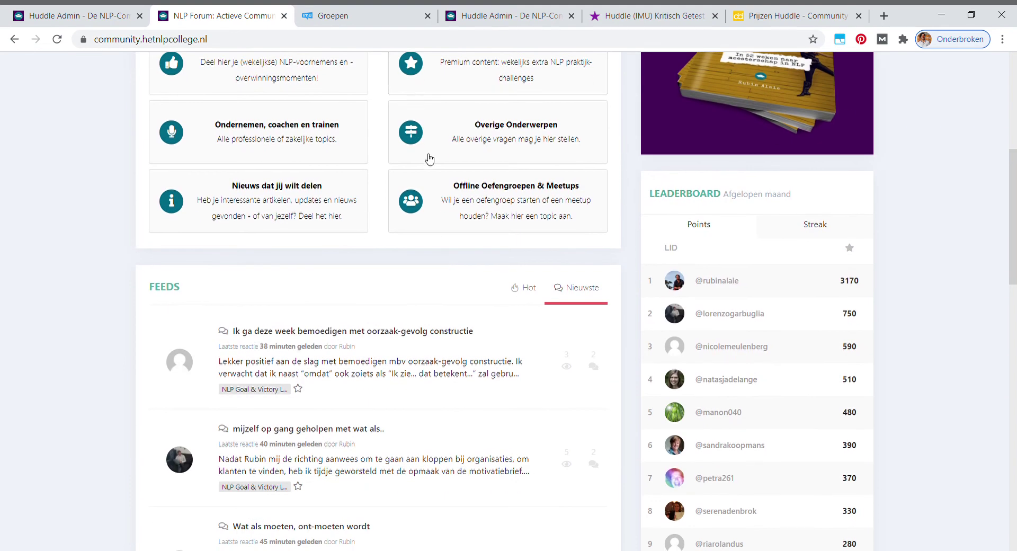
{"action": "scroll", "coordinate": [429, 157], "scroll_direction": "up", "scroll_amount": 2}
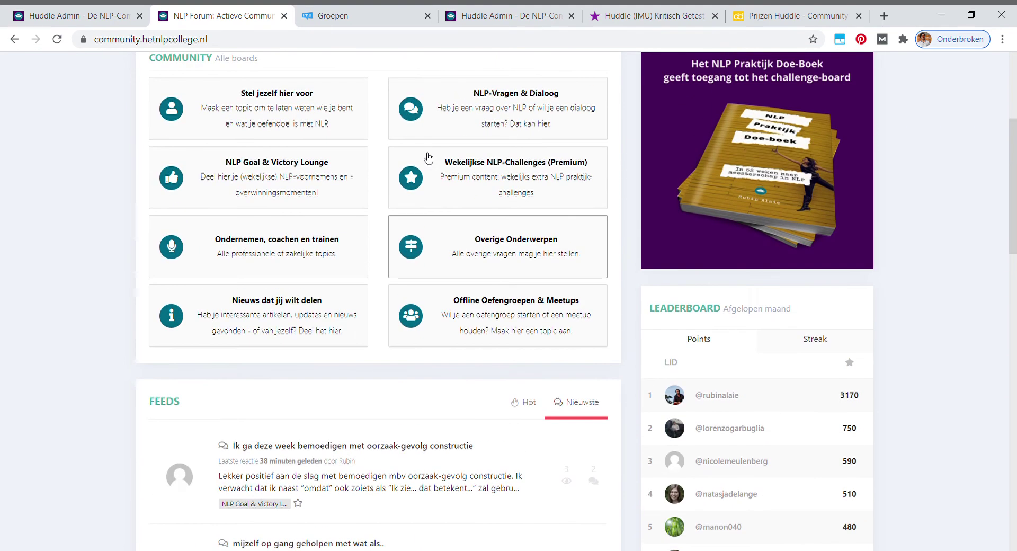
- View the topics in the board Stel jezelf hier voor and return to the admin's Thema options
{"action": "left_click", "coordinate": [302, 104]}
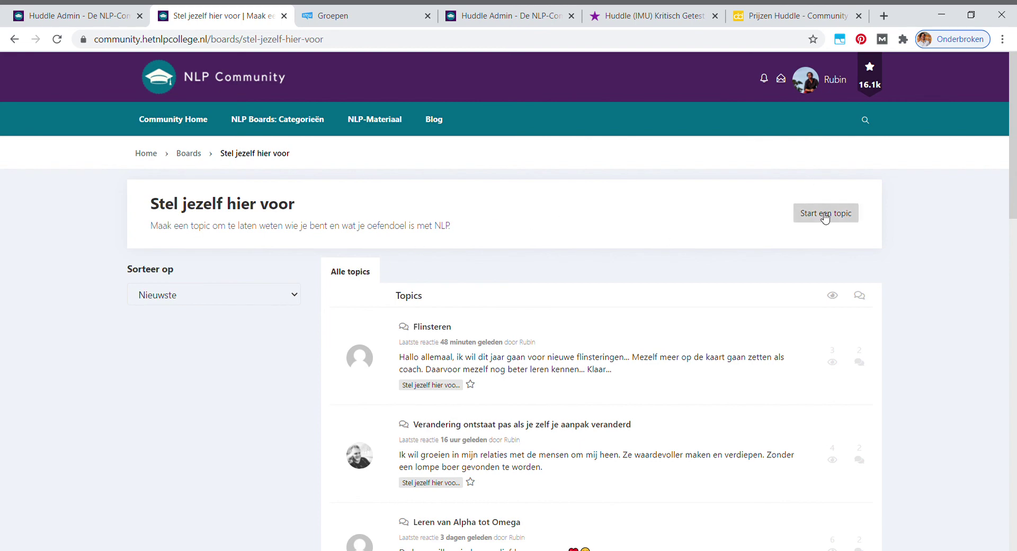
{"action": "left_click", "coordinate": [203, 77]}
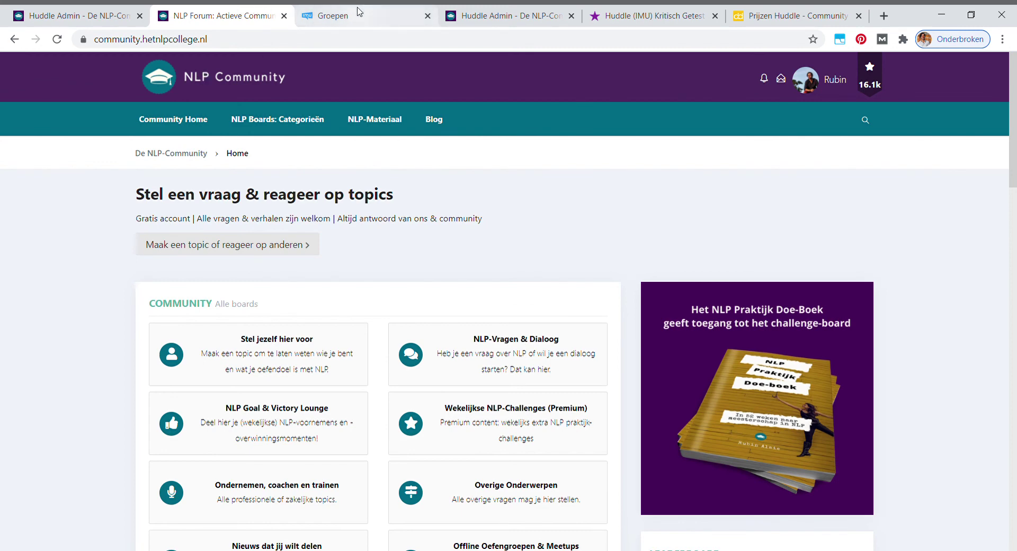
{"action": "left_click", "coordinate": [464, 10]}
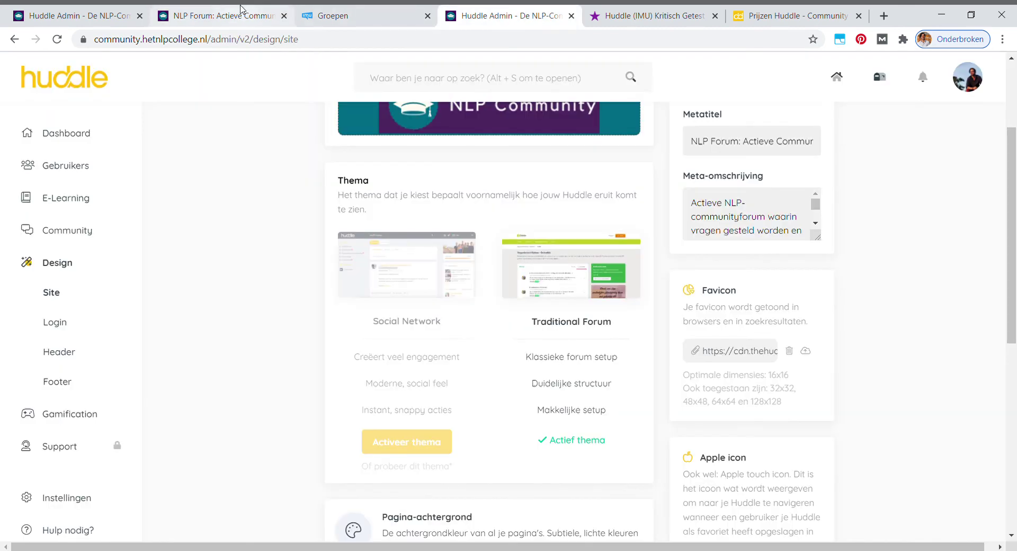